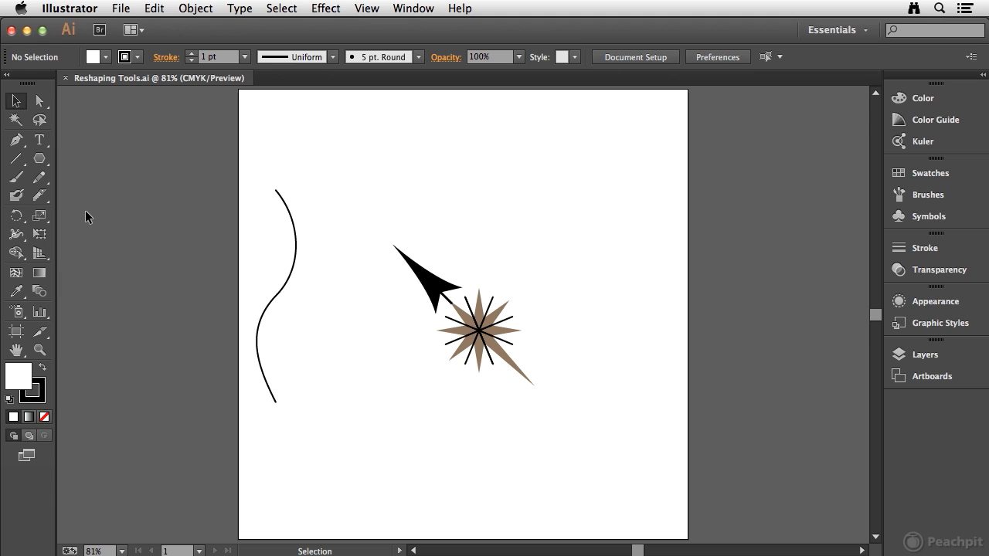
pyautogui.click(16, 219)
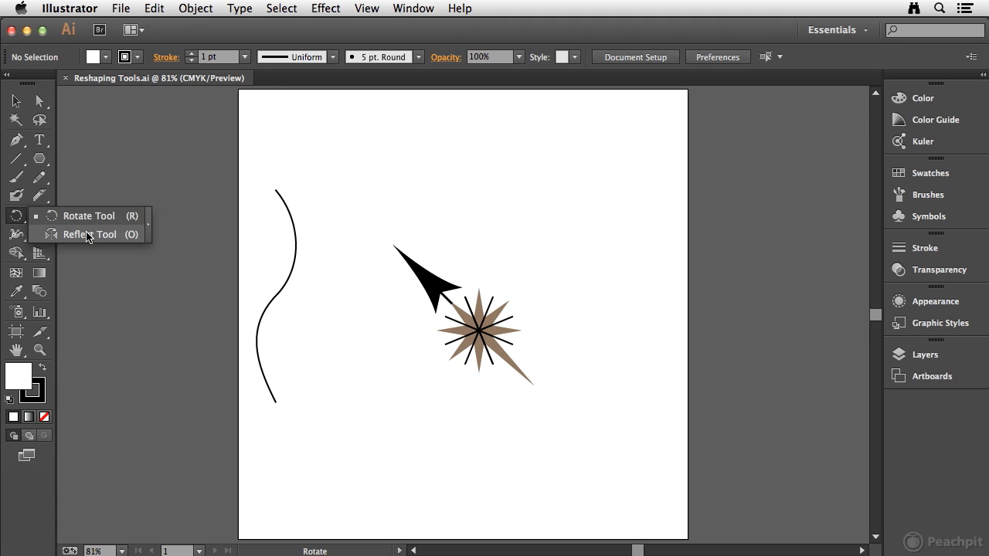
pyautogui.click(39, 216)
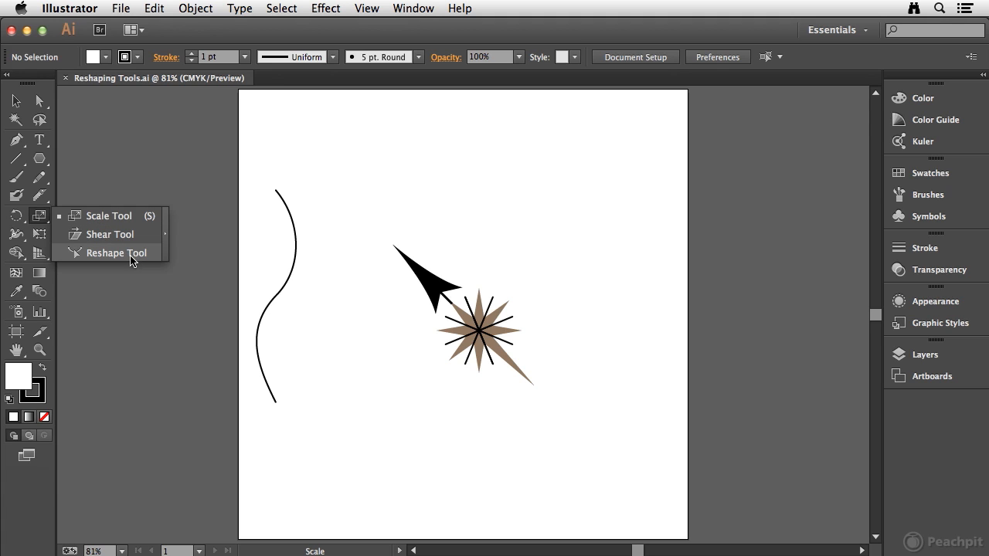
pyautogui.click(15, 215)
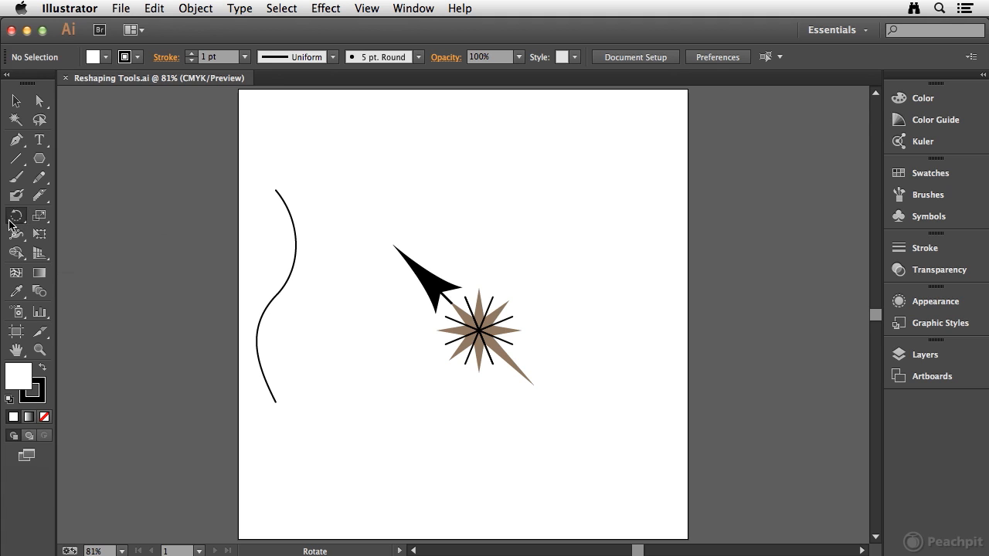
# Rotate the star-and-arrow group about a quarter turn clockwise around its centre so the arrow points up and to the right
pyautogui.click(17, 102)
pyautogui.click(437, 288)
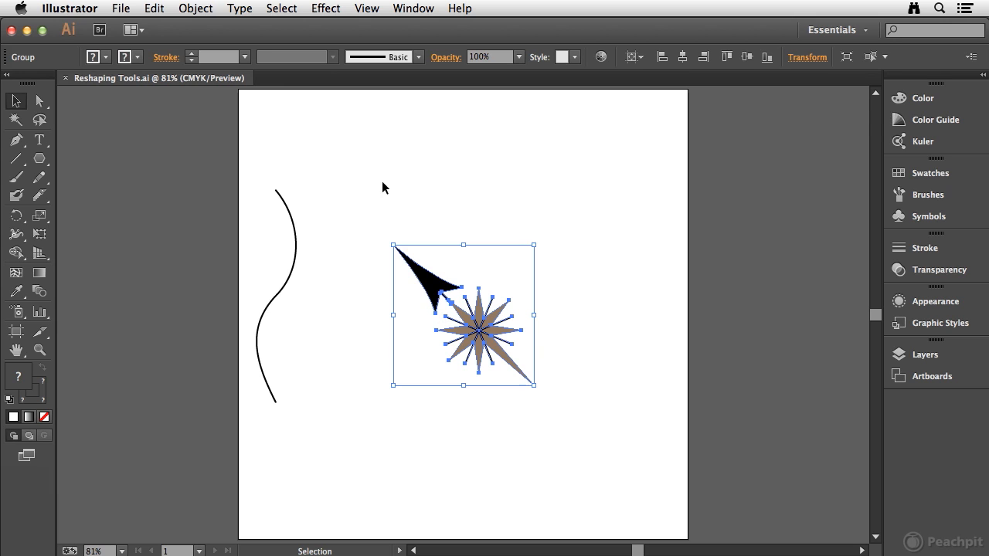
pyautogui.click(14, 217)
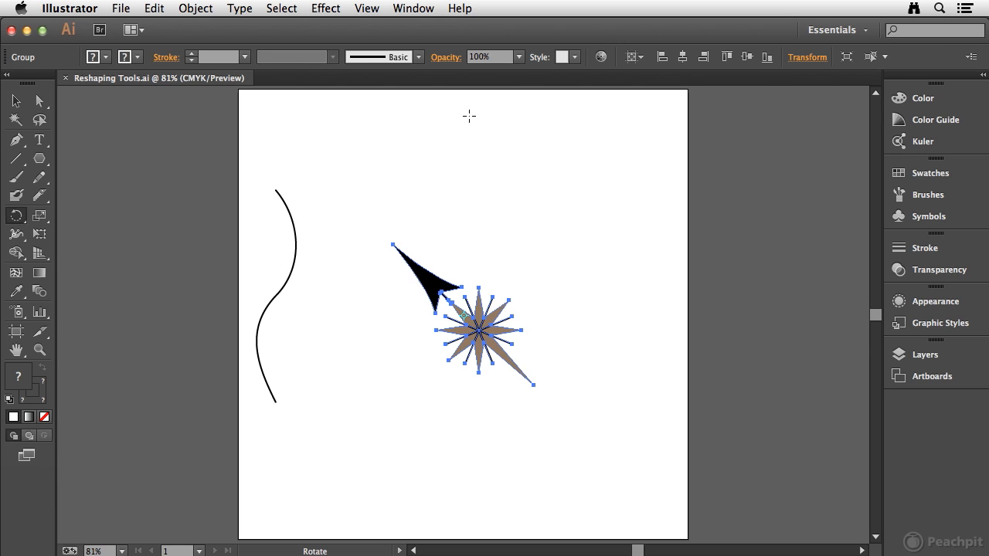
pyautogui.moveTo(443, 107); pyautogui.dragTo(609, 299)
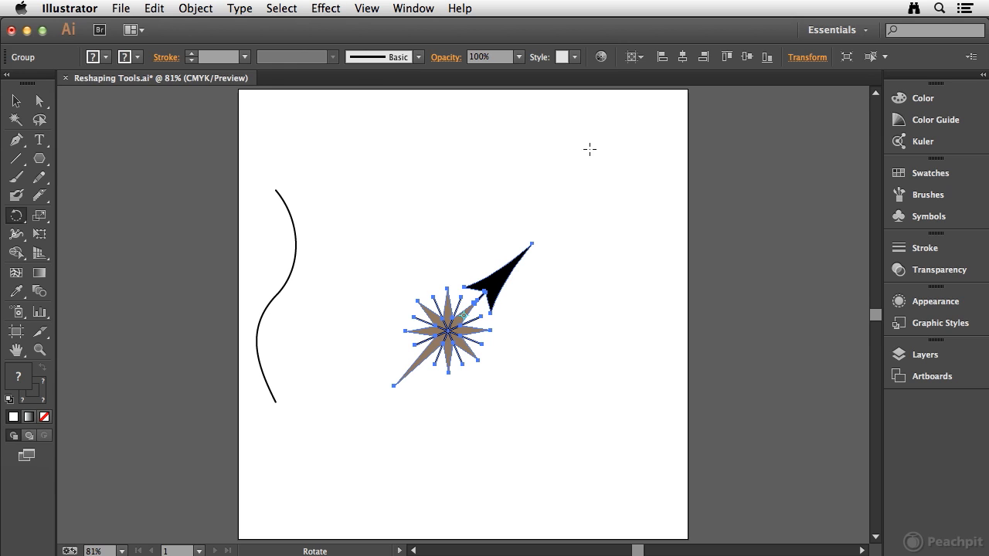
# Try reflecting the star-and-arrow group across different axes through its centre with the Reflect tool, undoing each reflection
pyautogui.click(14, 219)
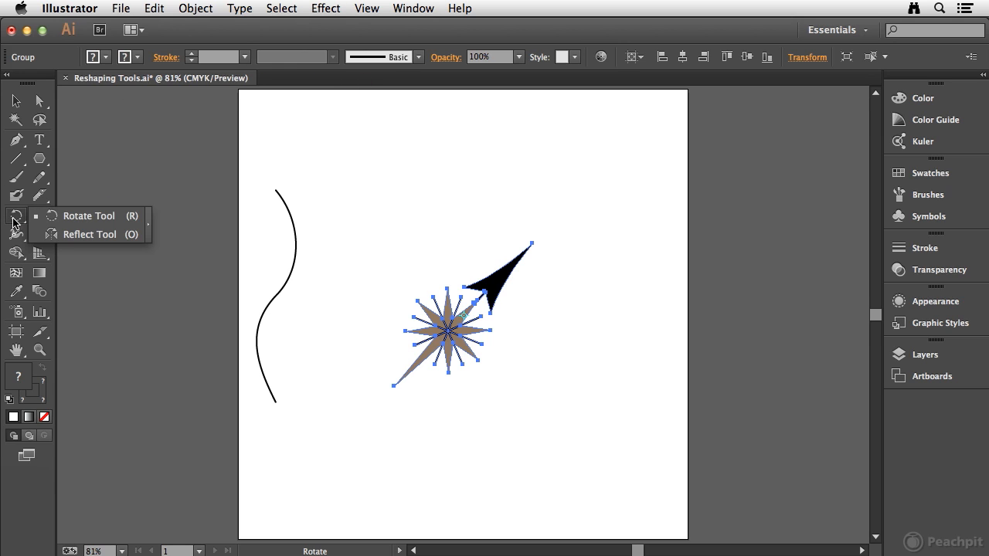
pyautogui.click(82, 235)
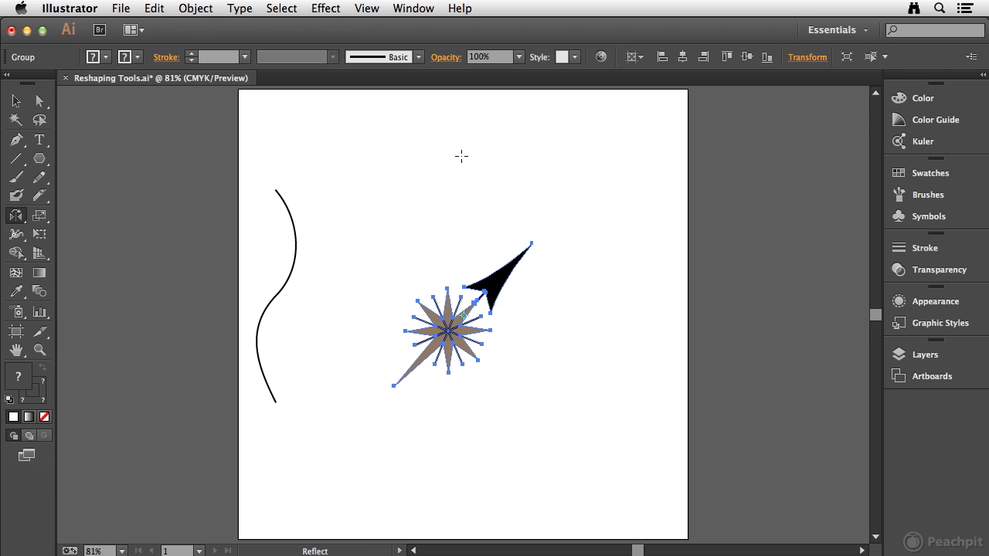
pyautogui.moveTo(451, 156); pyautogui.dragTo(464, 179)
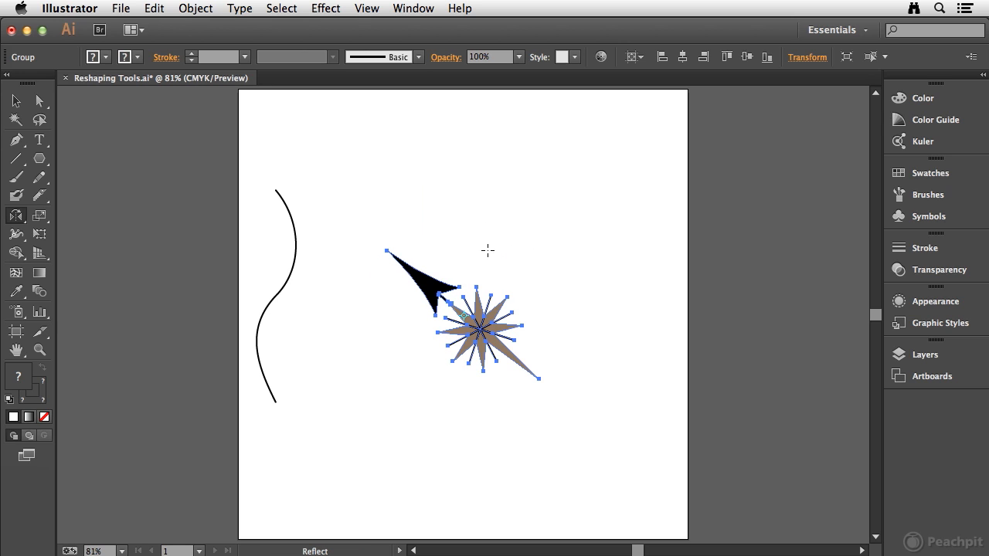
pyautogui.press('super+z')
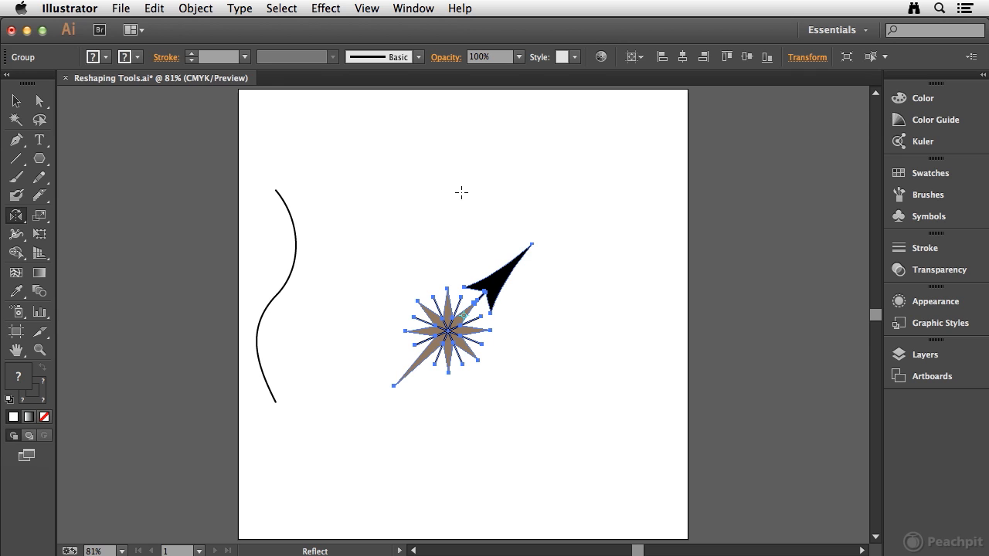
pyautogui.moveTo(452, 198)
pyautogui.mouseDown()
pyautogui.moveTo(486, 194)
pyautogui.moveTo(465, 195)
pyautogui.mouseUp()
pyautogui.press('super+z')
pyautogui.moveTo(554, 326); pyautogui.dragTo(590, 289)
pyautogui.press('super+z')
# Try reflecting the group about a reference point placed above the star, and restore its previous orientation
pyautogui.click(429, 210)
pyautogui.moveTo(439, 418); pyautogui.dragTo(438, 416)
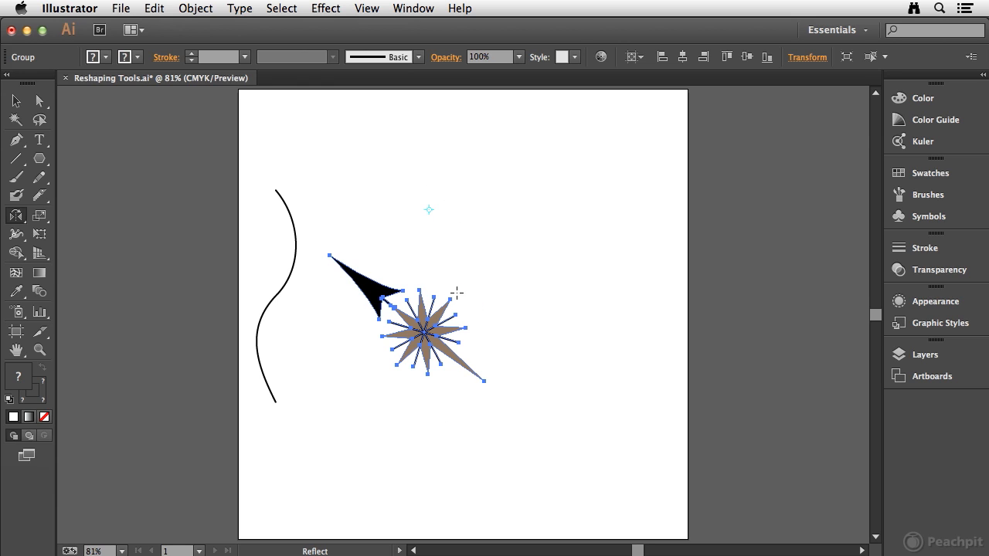
pyautogui.moveTo(459, 302); pyautogui.dragTo(457, 292)
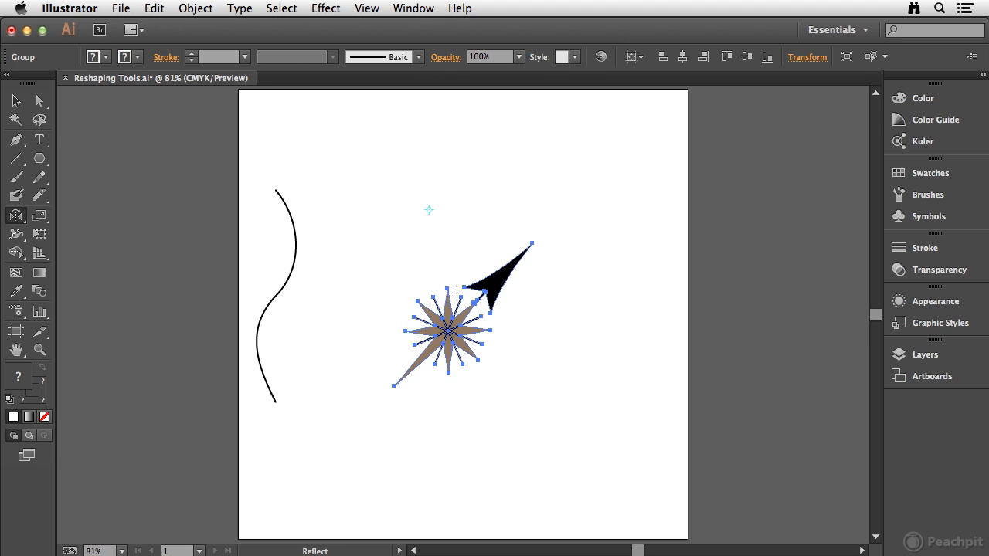
# Flip the group upside down about a reference point between the wavy curve and the star, and deselect it
pyautogui.click(344, 326)
pyautogui.moveTo(576, 344); pyautogui.dragTo(605, 334)
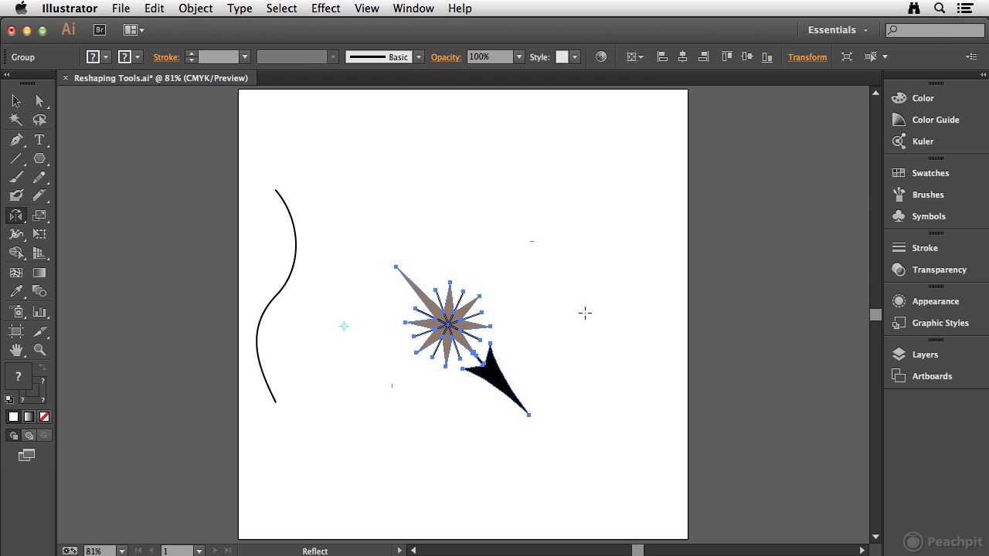
pyautogui.click(41, 220)
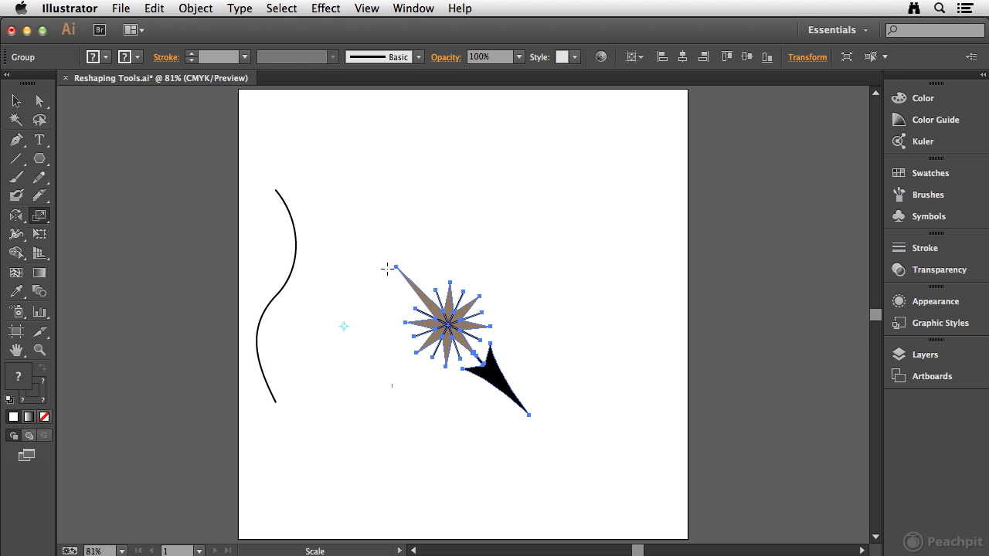
pyautogui.press('v')
pyautogui.click(291, 149)
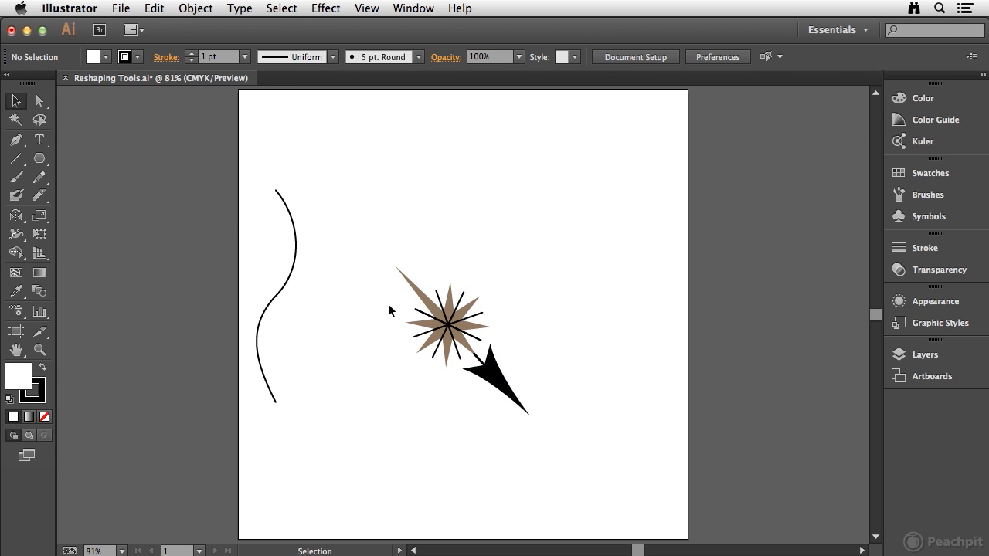
# Scale the star-and-arrow group proportionally about its centre, testing larger and smaller sizes and ending at about twice its size
pyautogui.click(403, 280)
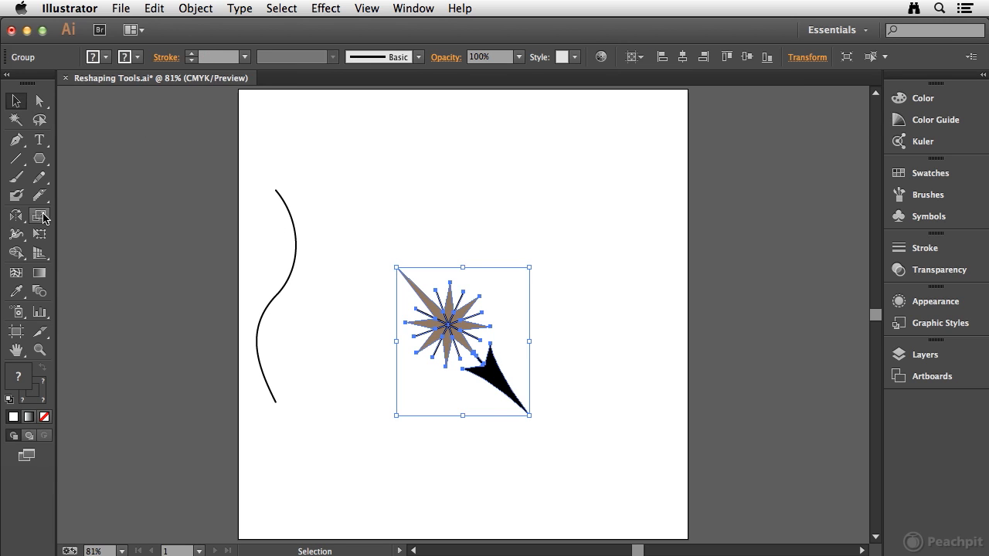
pyautogui.click(41, 216)
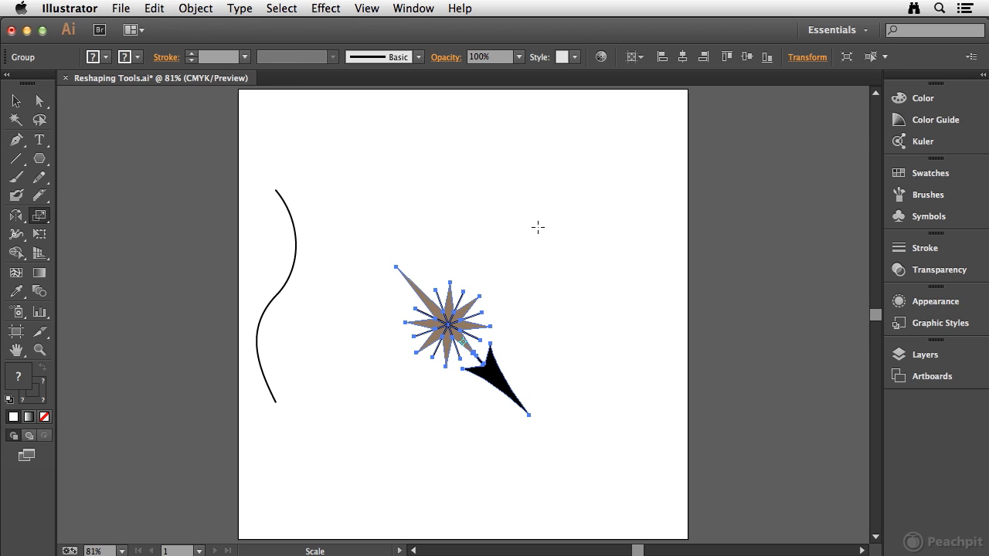
pyautogui.moveTo(548, 222); pyautogui.dragTo(744, 139)
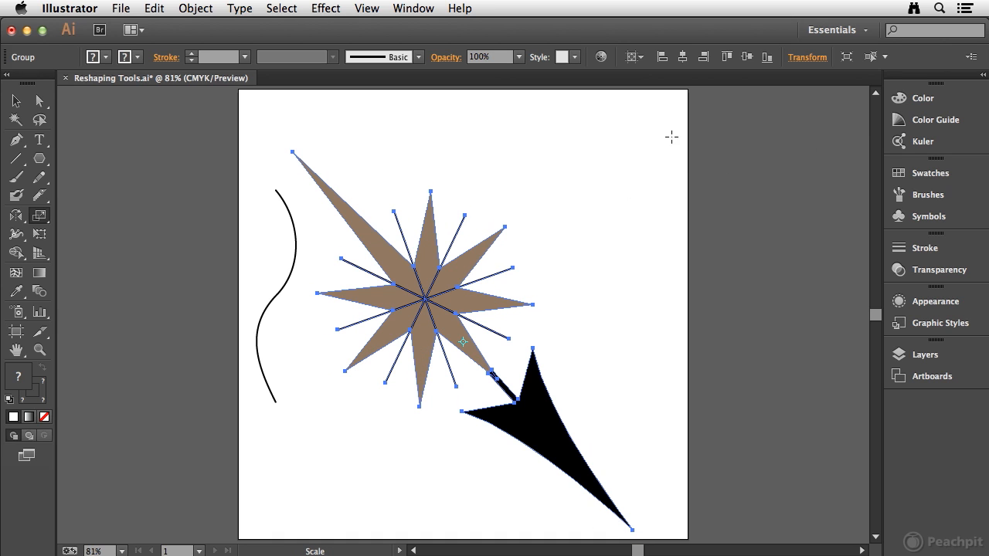
pyautogui.moveTo(672, 133); pyautogui.dragTo(499, 271)
pyautogui.moveTo(587, 241); pyautogui.dragTo(620, 245)
pyautogui.press('super+z')
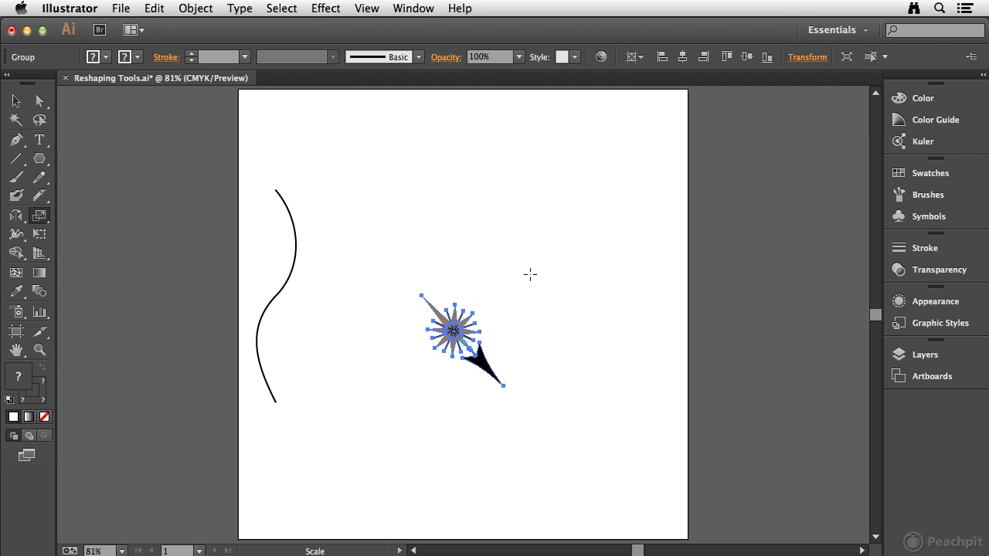
pyautogui.moveTo(522, 278); pyautogui.dragTo(707, 153)
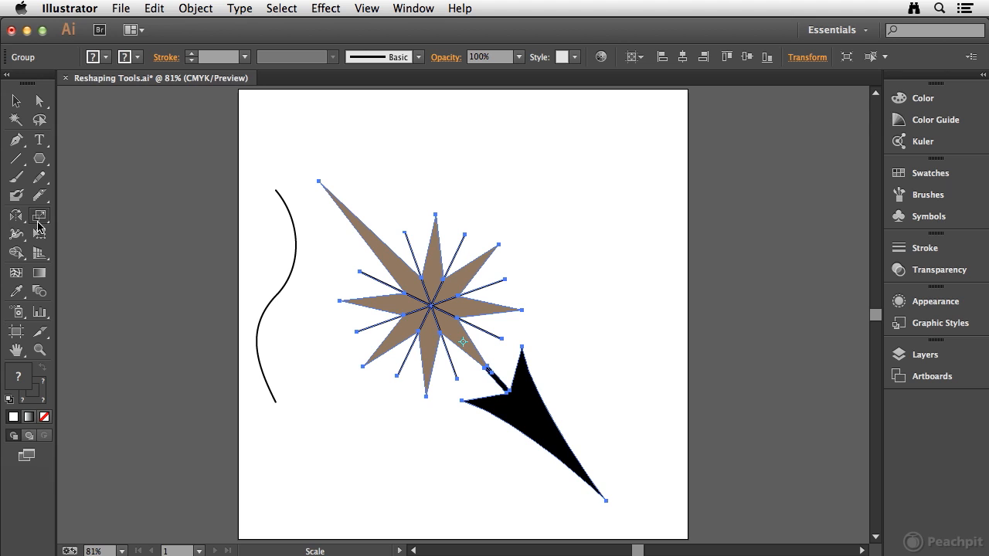
# Try shearing the star-and-arrow group horizontally about its centre with the Shear tool, and undo it
pyautogui.moveTo(40, 217); pyautogui.dragTo(98, 240)
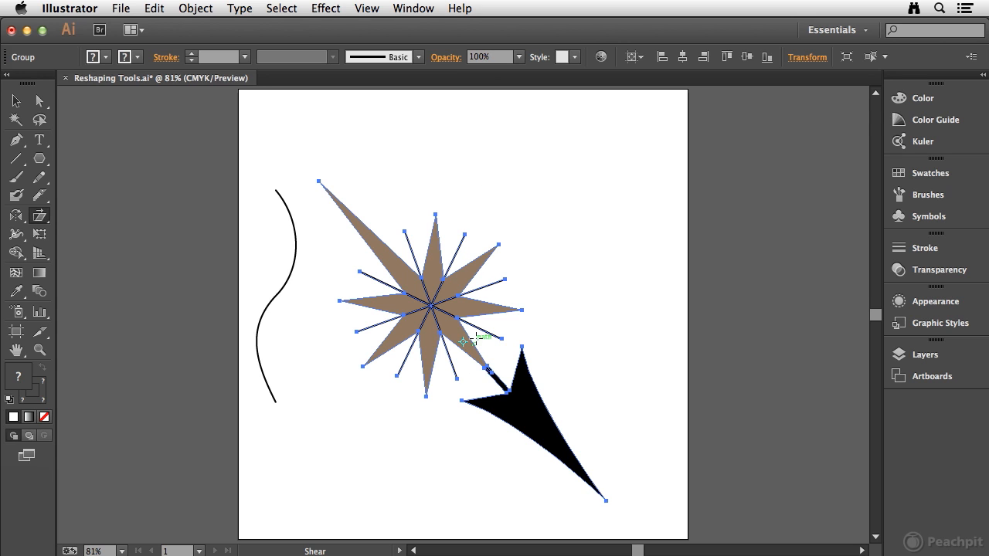
pyautogui.moveTo(450, 132); pyautogui.dragTo(343, 139)
pyautogui.press('super+z')
pyautogui.press('super+z')
# Try shearing the group vertically from a reference point on the star's long upper tip, and undo the shear
pyautogui.click(319, 180)
pyautogui.moveTo(594, 184); pyautogui.dragTo(594, 345)
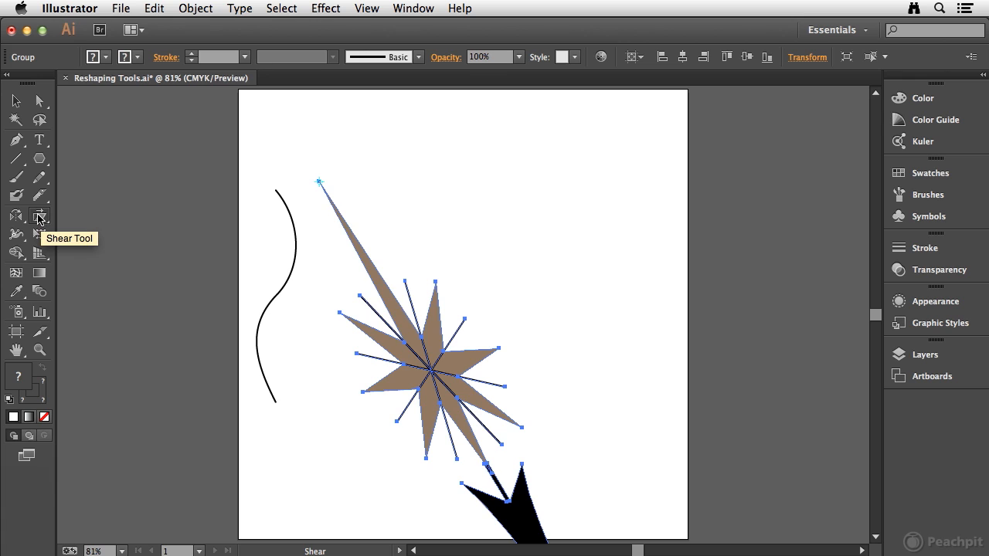
pyautogui.press('super+z')
# Move the star-and-arrow group to the right, away from the wavy curve
pyautogui.moveTo(43, 220); pyautogui.dragTo(129, 257)
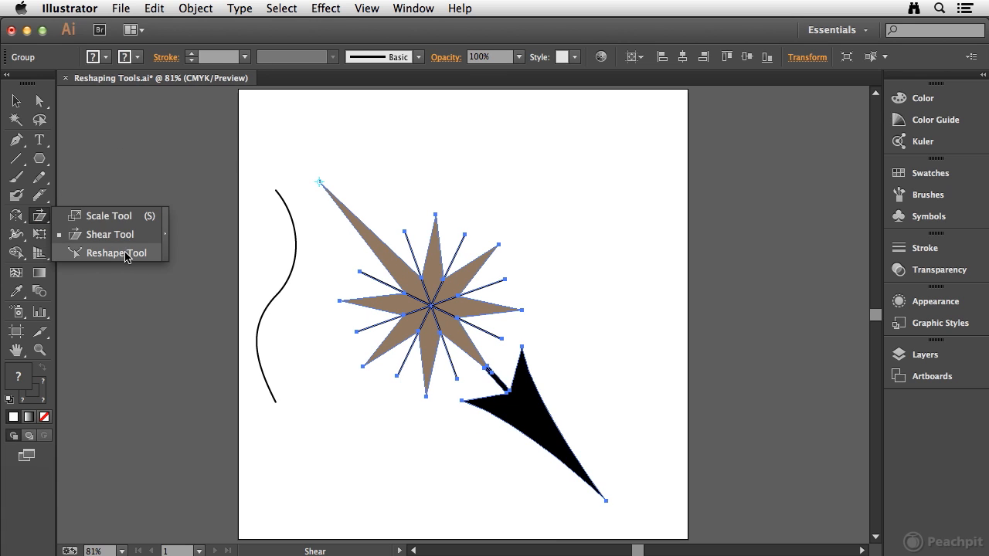
pyautogui.press('v')
pyautogui.click(402, 151)
pyautogui.moveTo(411, 283); pyautogui.dragTo(512, 290)
# Try stretching the wavy curve upward from its top endpoint with the Reshape tool, and undo the change
pyautogui.click(296, 265)
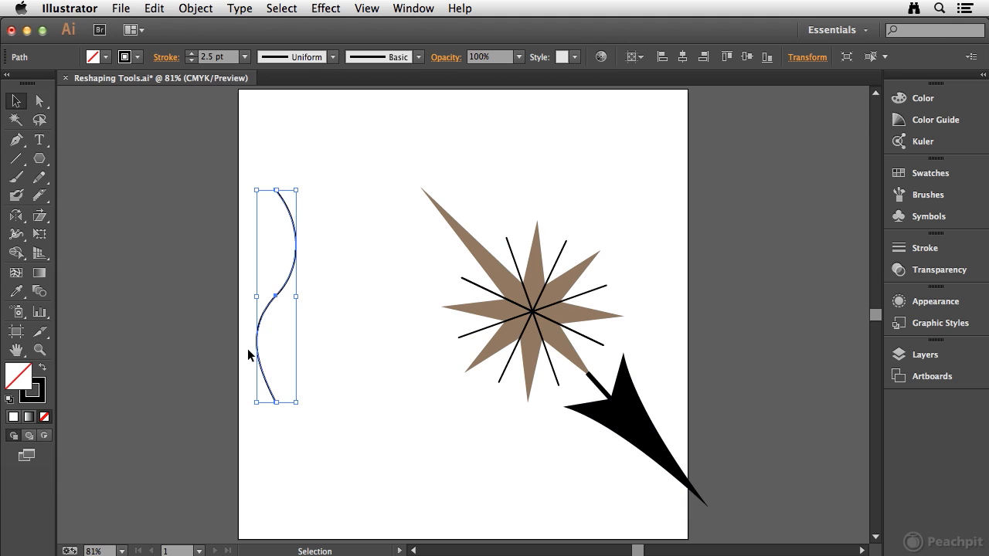
pyautogui.moveTo(39, 216); pyautogui.dragTo(108, 255)
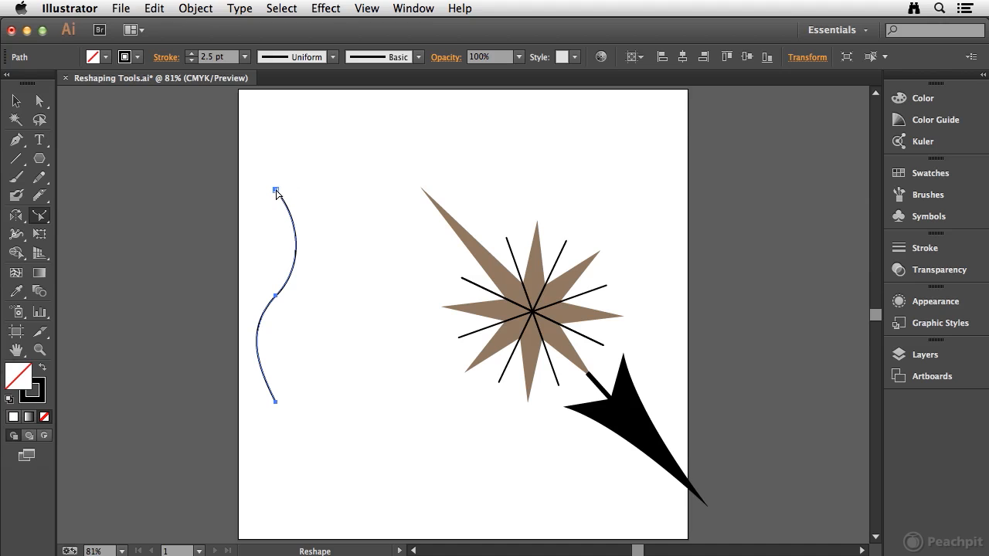
pyautogui.moveTo(276, 195); pyautogui.dragTo(269, 105)
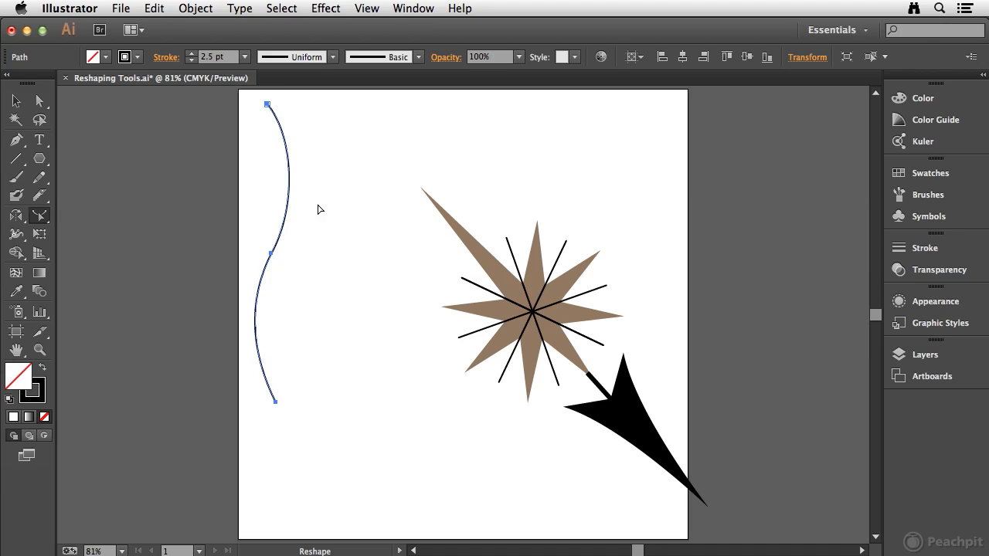
pyautogui.press('super+z')
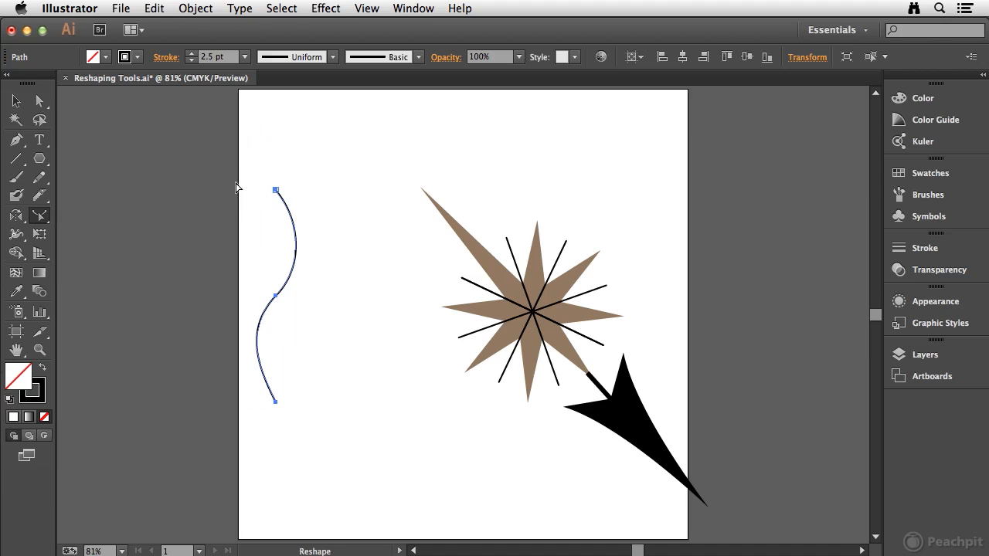
# Try moving only the wavy curve's top anchor point upward with Direct Selection, undo it and deselect the curve
pyautogui.click(39, 101)
pyautogui.moveTo(267, 168); pyautogui.dragTo(276, 109)
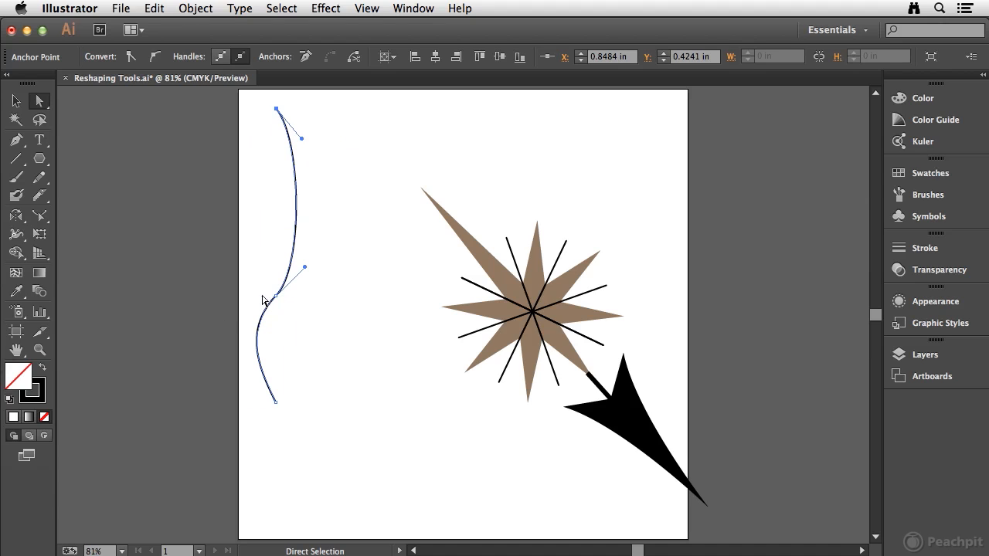
pyautogui.press('super+z')
pyautogui.click(260, 214)
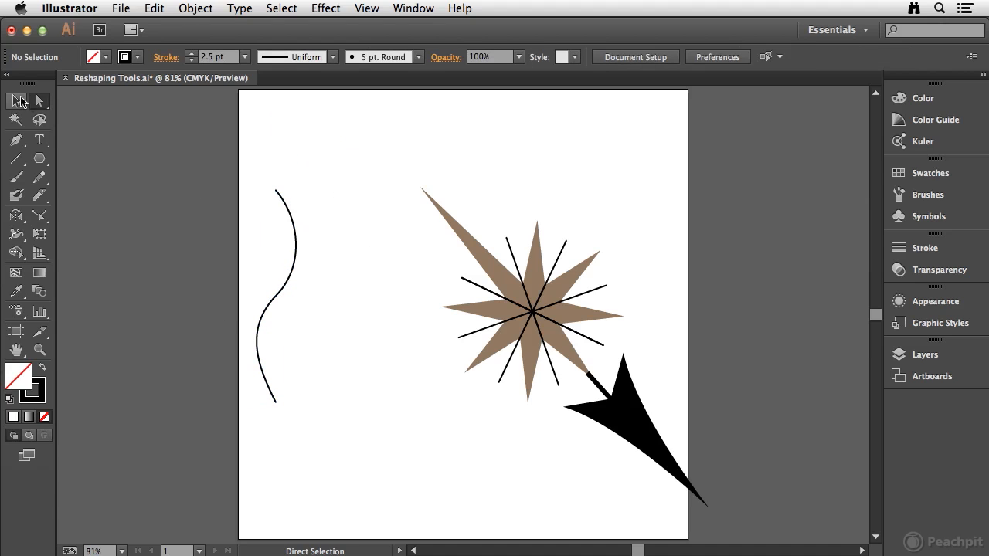
# Reshape the whole wavy curve by pulling its top endpoint up and slightly left with the Reshape tool
pyautogui.click(18, 102)
pyautogui.click(292, 219)
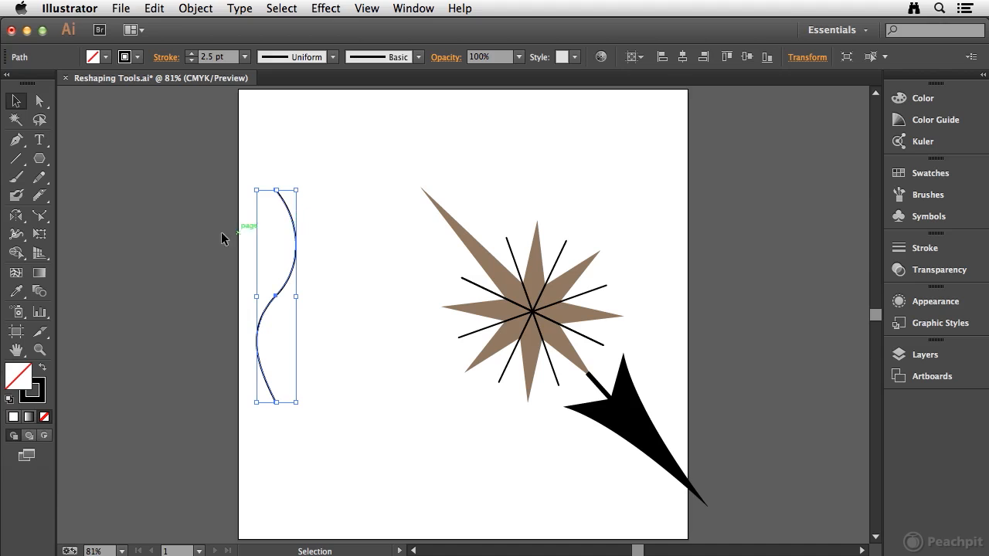
pyautogui.click(39, 234)
pyautogui.click(40, 217)
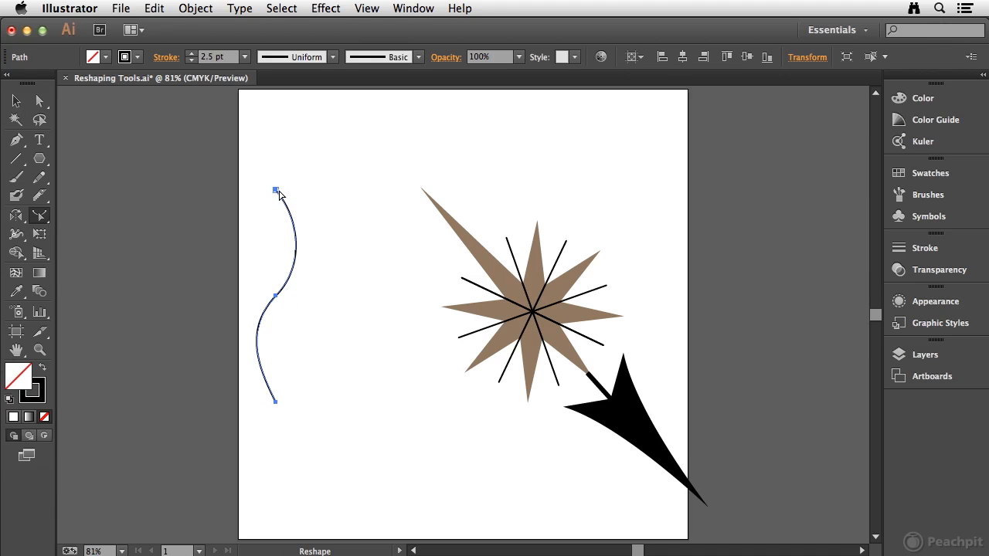
pyautogui.moveTo(275, 191); pyautogui.dragTo(266, 127)
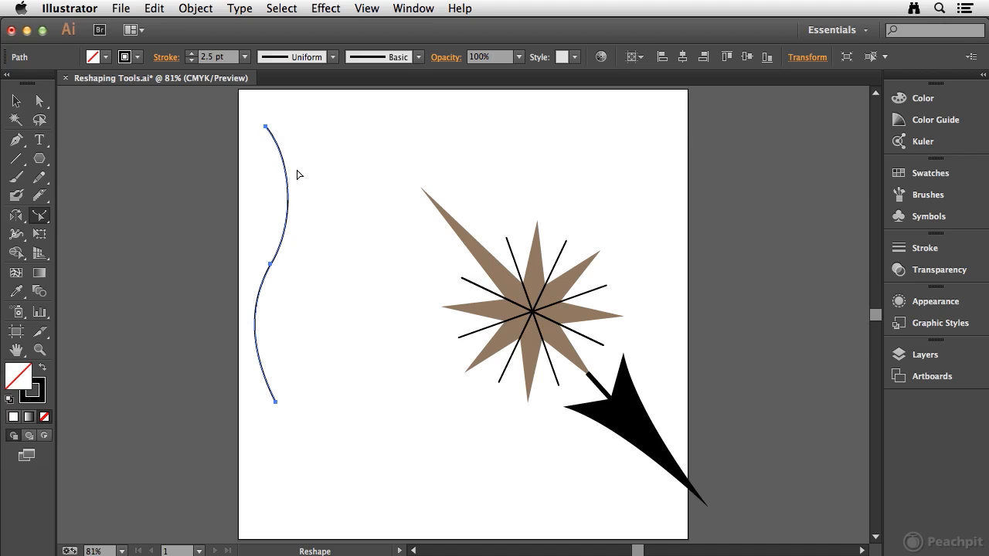
# Draw a vertical line between the wavy curve and the star, and reshape it into a fan of copies bowed to the right
pyautogui.click(15, 159)
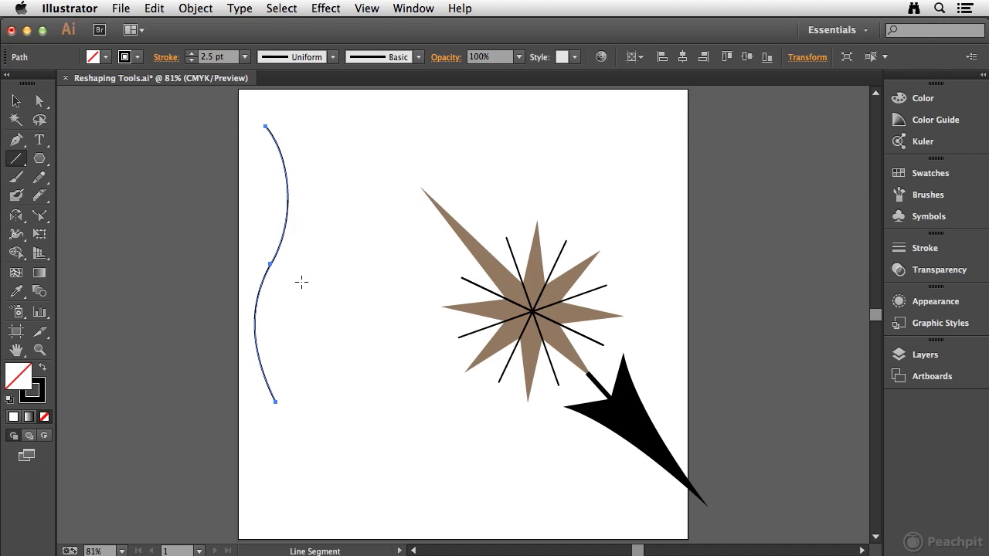
pyautogui.moveTo(347, 182); pyautogui.dragTo(345, 390)
pyautogui.click(39, 216)
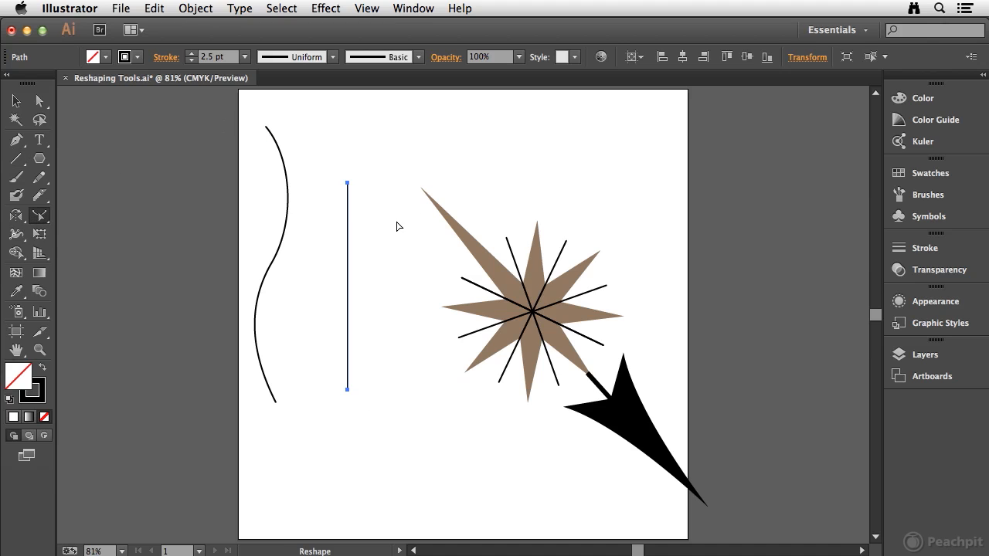
pyautogui.click(348, 246)
pyautogui.moveTo(348, 246); pyautogui.dragTo(434, 230)
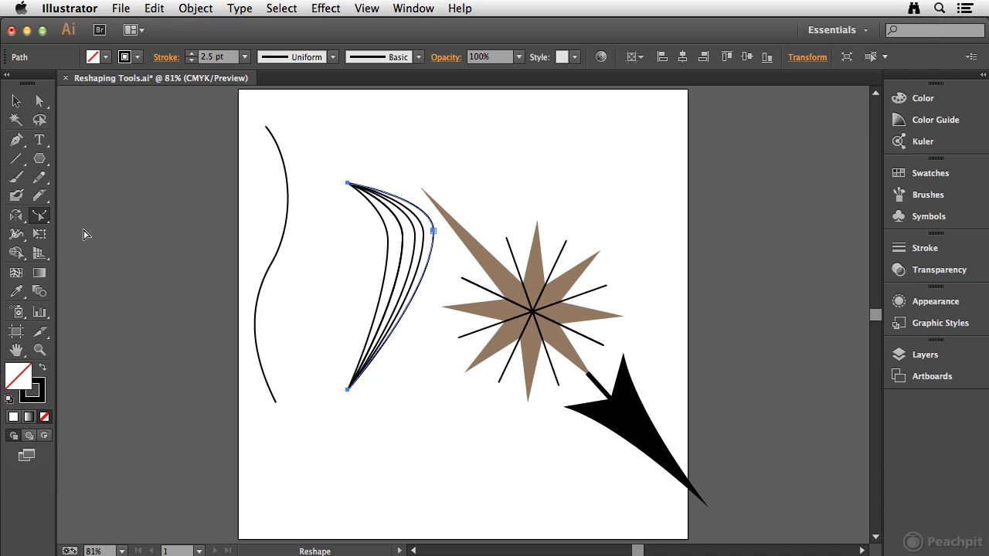
# Try enlarging only the fan's outermost curve proportionally from its upper-right corner with Free Transform and Constrain, and undo the scaling
pyautogui.click(41, 236)
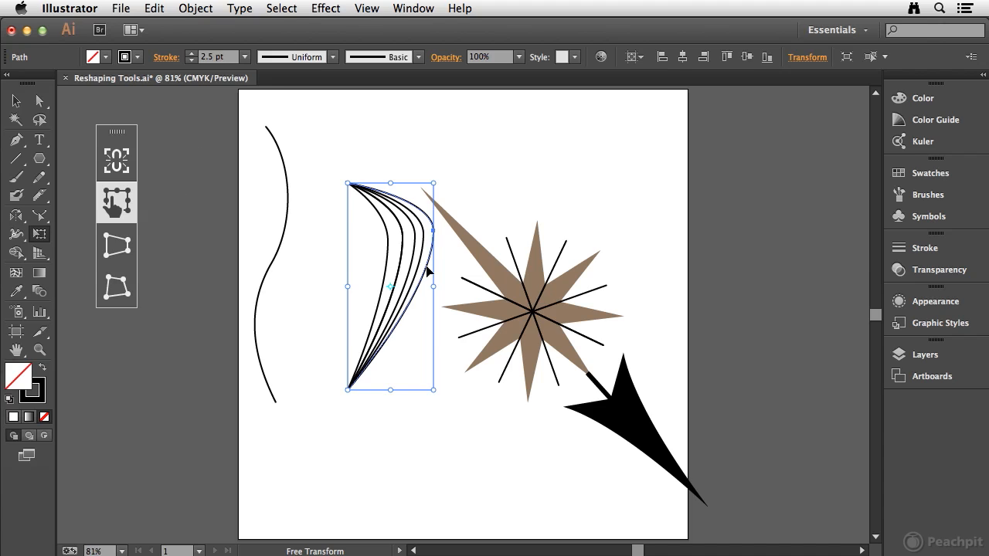
pyautogui.click(127, 160)
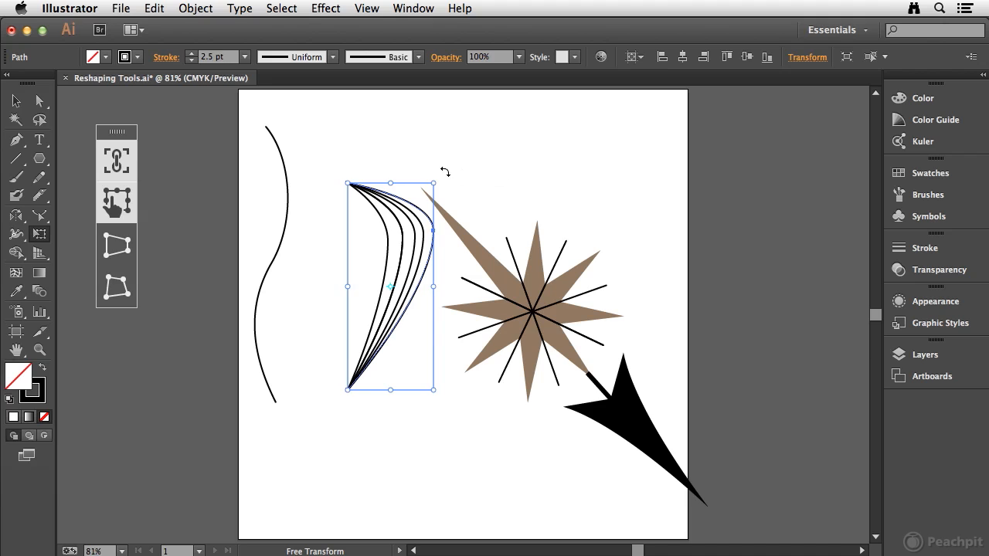
pyautogui.moveTo(433, 186); pyautogui.dragTo(487, 138)
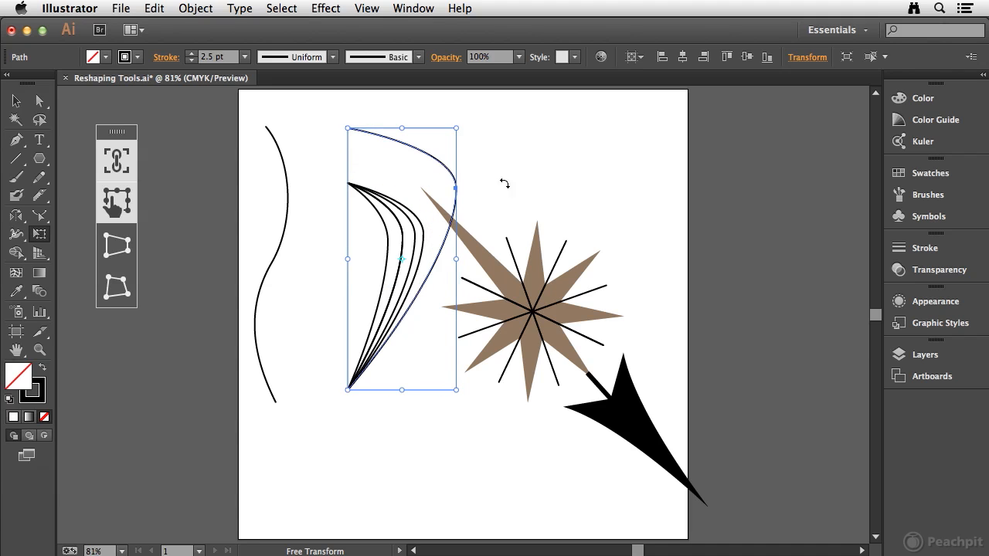
pyautogui.press('super+z')
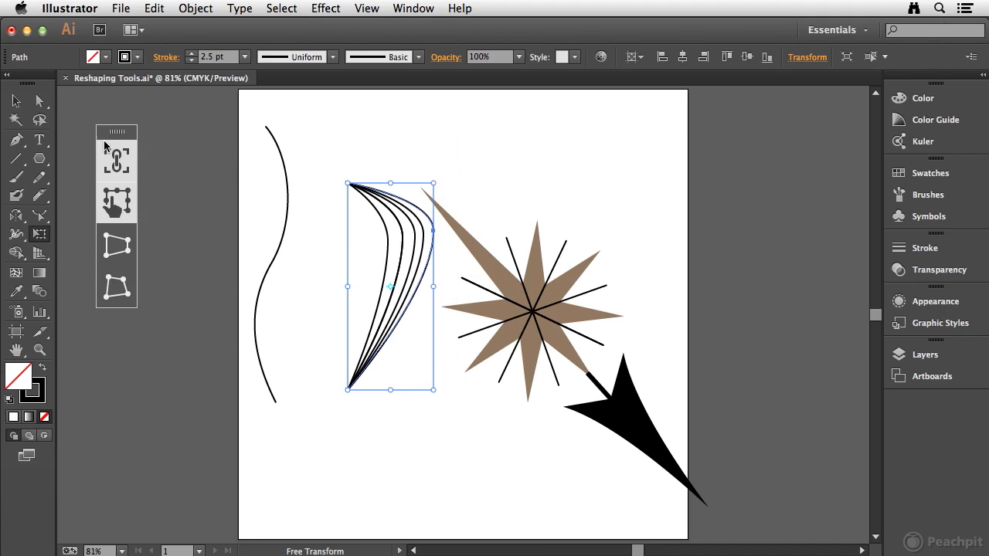
# Select all five curves of the fan, try stretching them upward with unconstrained Free Transform, and undo the stretch
pyautogui.press('v')
pyautogui.moveTo(326, 162); pyautogui.dragTo(407, 442)
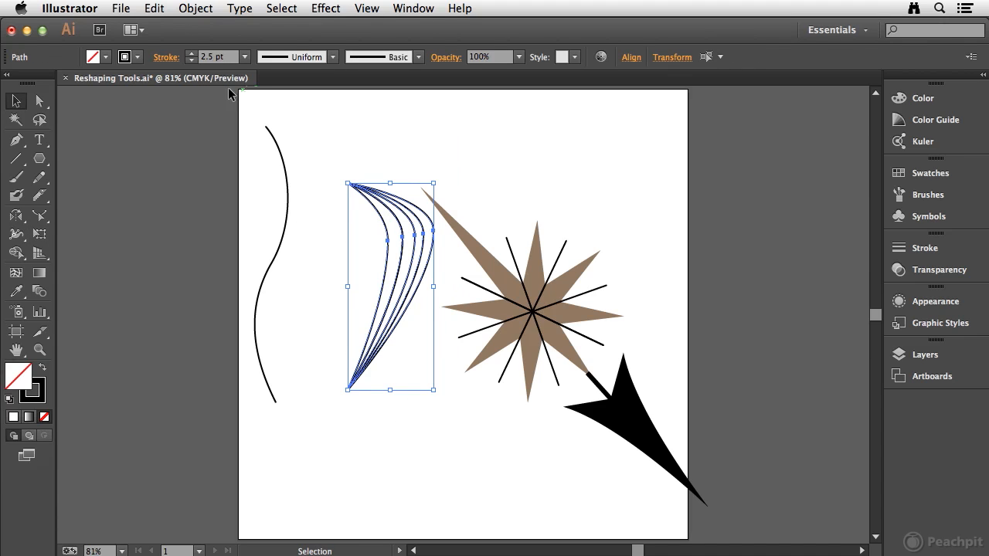
pyautogui.click(39, 234)
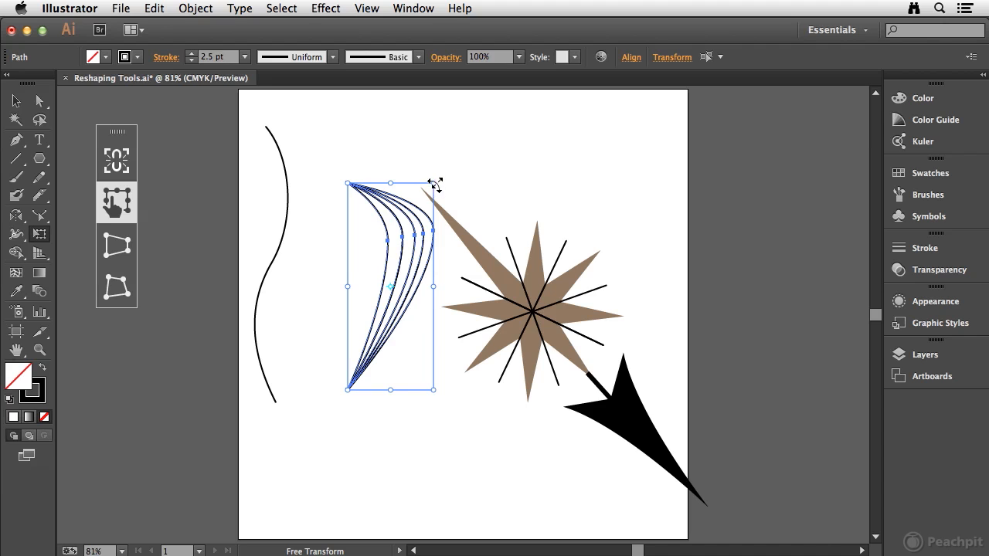
pyautogui.moveTo(434, 184); pyautogui.dragTo(446, 135)
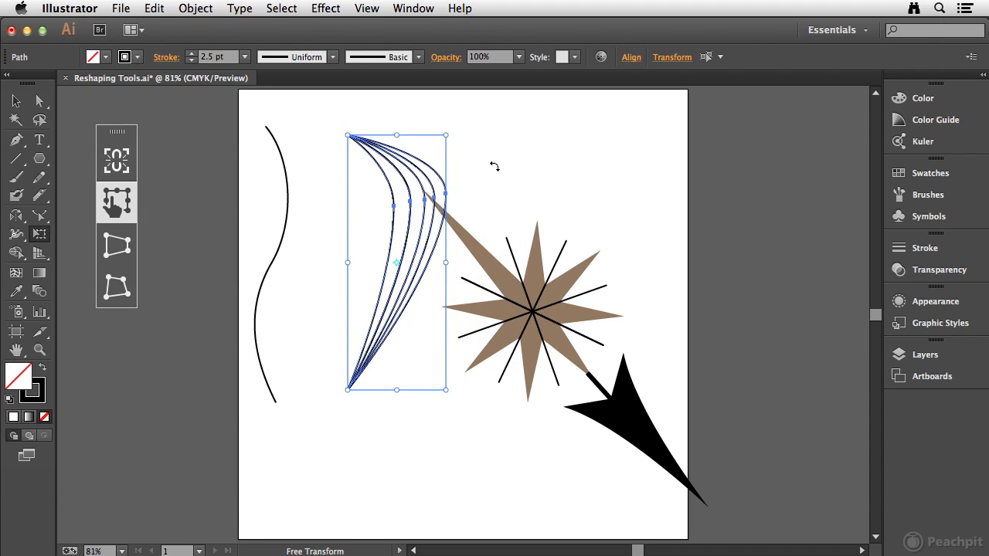
pyautogui.press('cmd+z')
# Enlarge the whole fan of curves proportionally from its upper-right corner using Free Transform with Constrain on
pyautogui.click(116, 161)
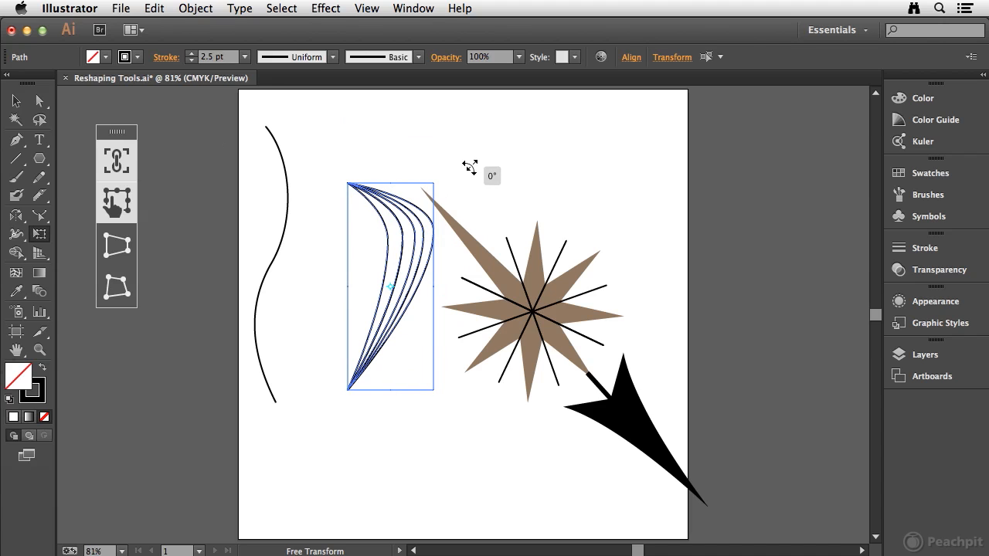
pyautogui.moveTo(432, 184); pyautogui.dragTo(489, 154)
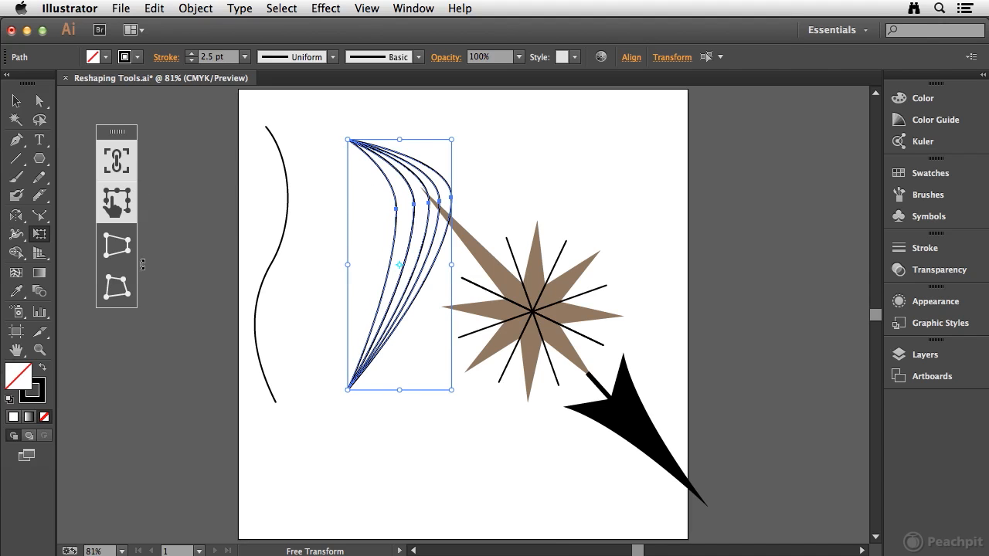
# Try widening the fan's upper end on both sides with Perspective Distort, and undo the distortion
pyautogui.click(117, 248)
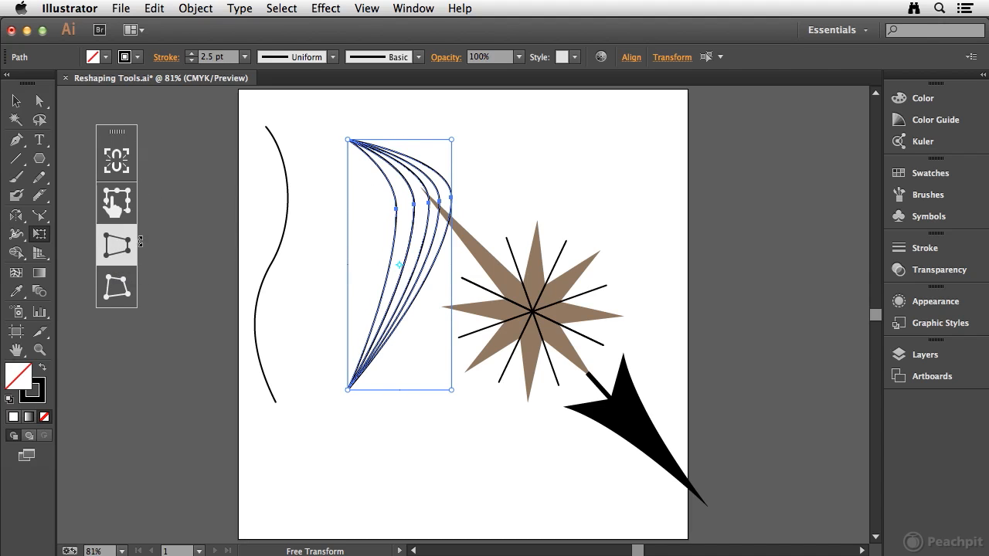
pyautogui.moveTo(452, 141); pyautogui.dragTo(620, 165)
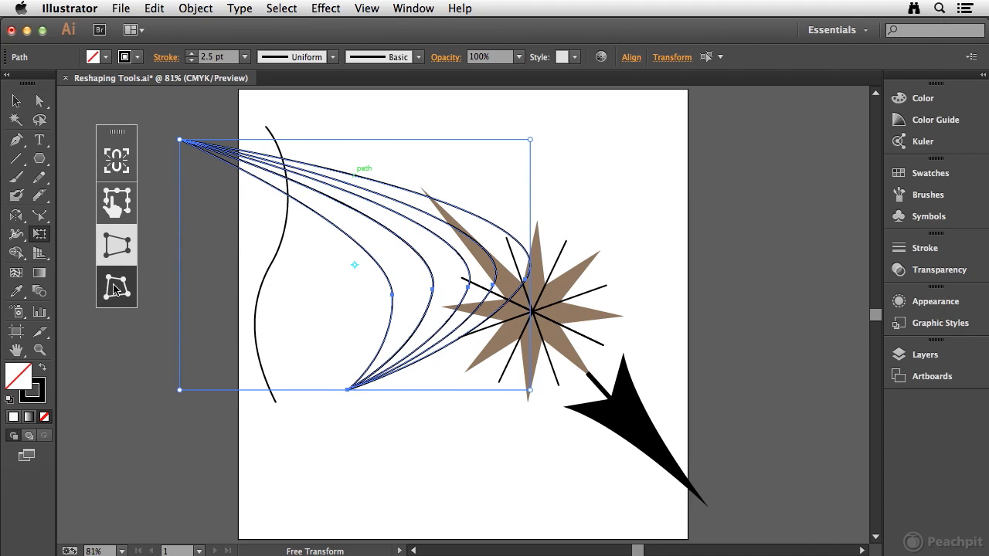
pyautogui.press('super+z')
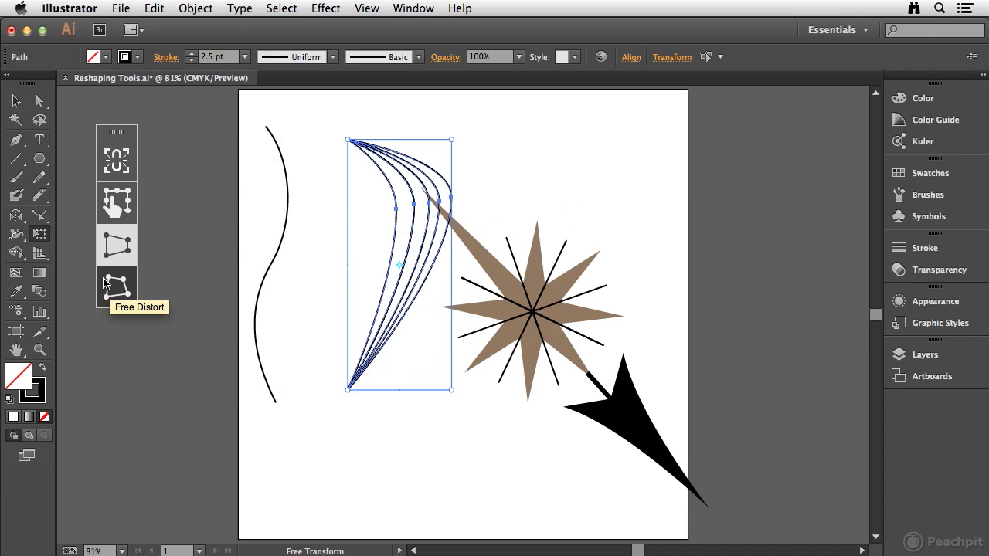
# Move the fan of curves down and to the left, clear of the star's long point, and deselect it
pyautogui.click(15, 101)
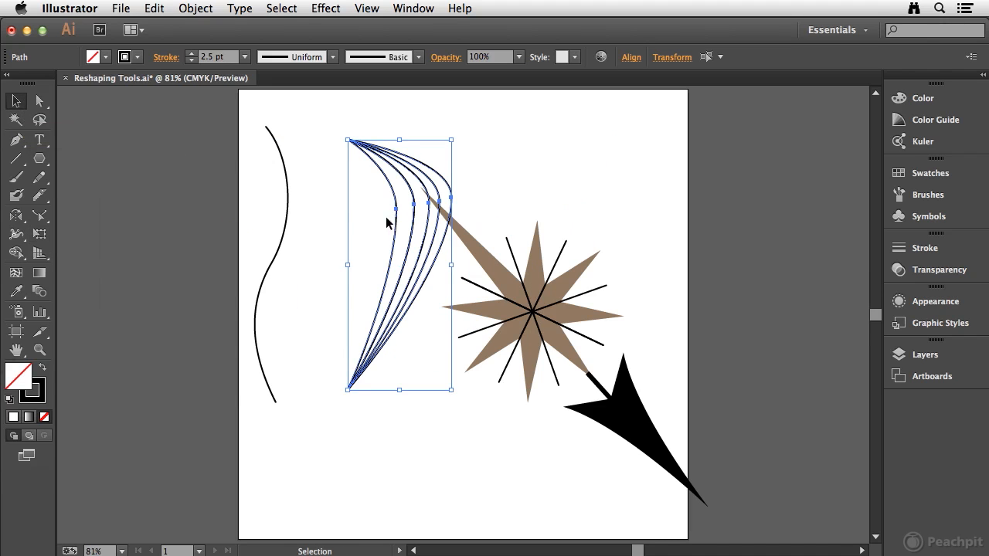
pyautogui.moveTo(415, 230); pyautogui.dragTo(372, 318)
pyautogui.click(378, 190)
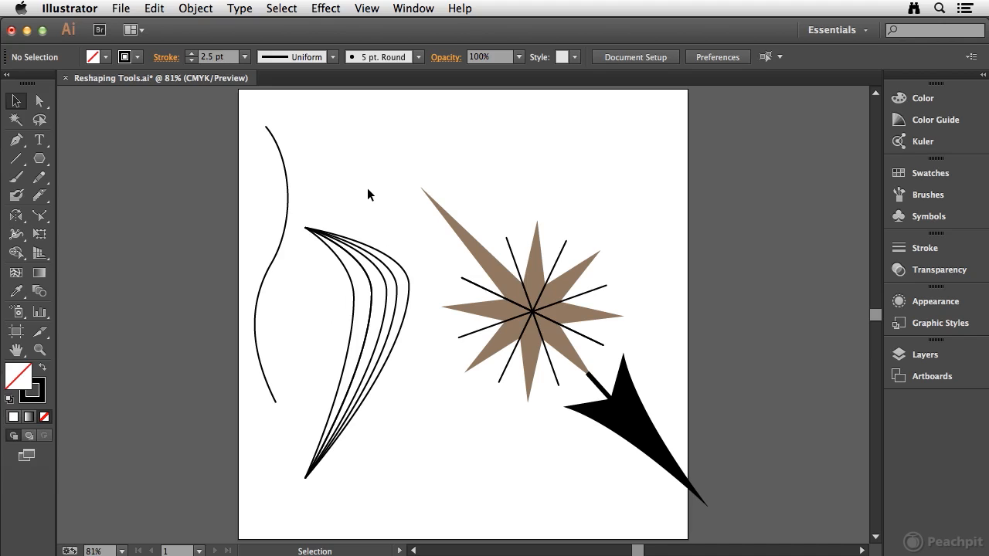